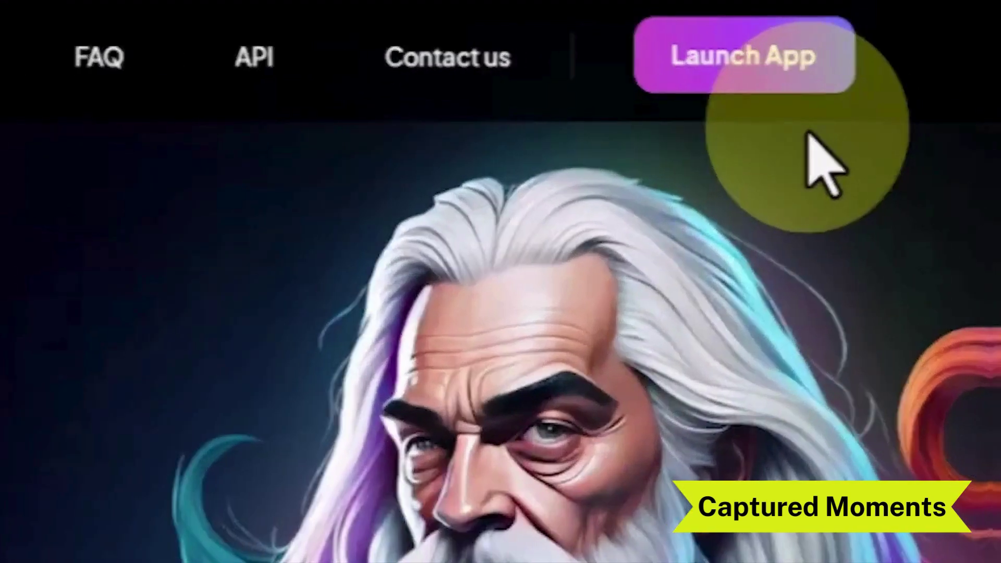
Launch the Leonardo.Ai app and scroll down to the Recent Creations feed of Motion clips.
left_click(760, 77)
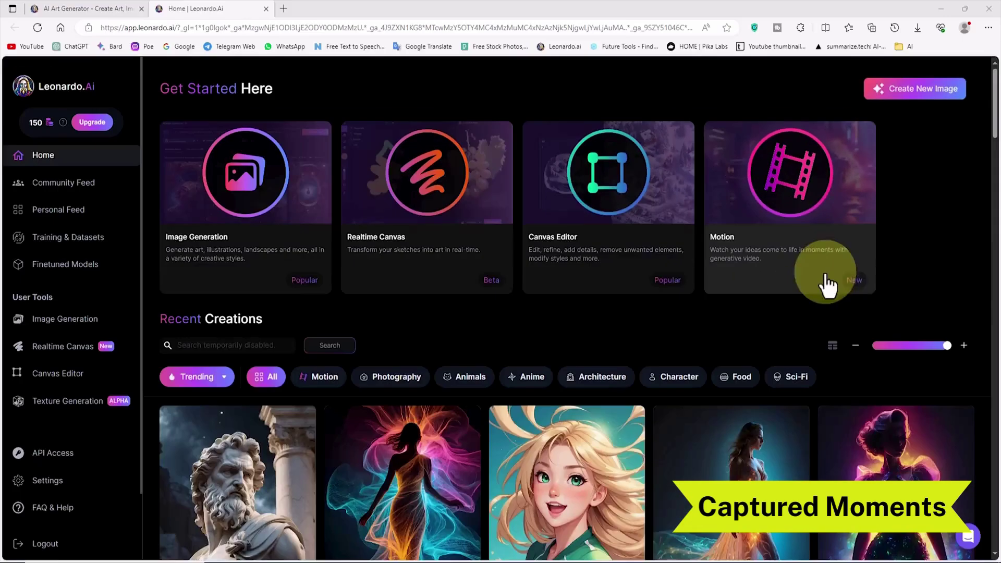
left_click_drag(996, 102, 997, 131)
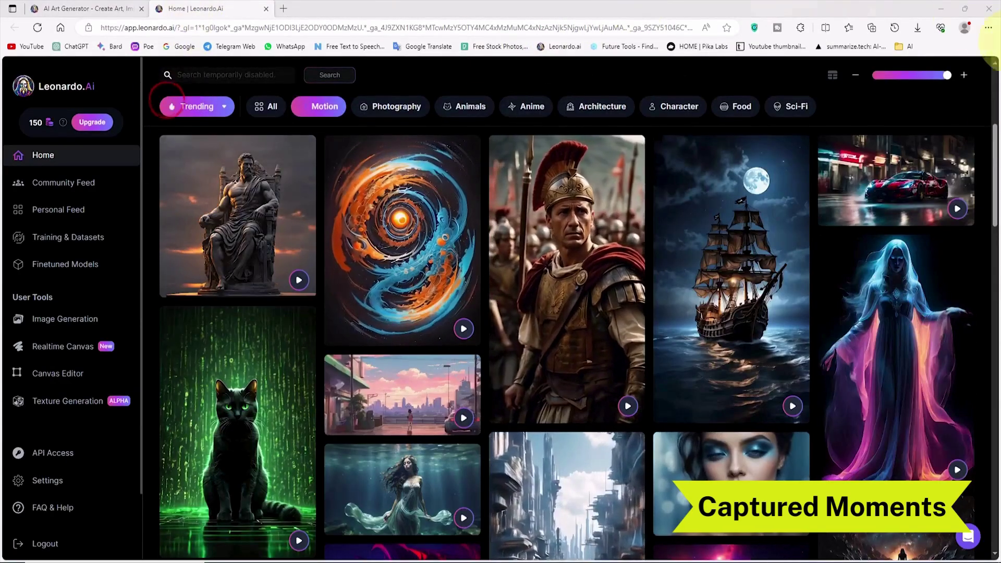
left_click_drag(995, 146, 993, 121)
Open Image Generation, paste the joker steampunk robot bartender prompt, and show the model choices.
scroll(994, 121, "up", 4)
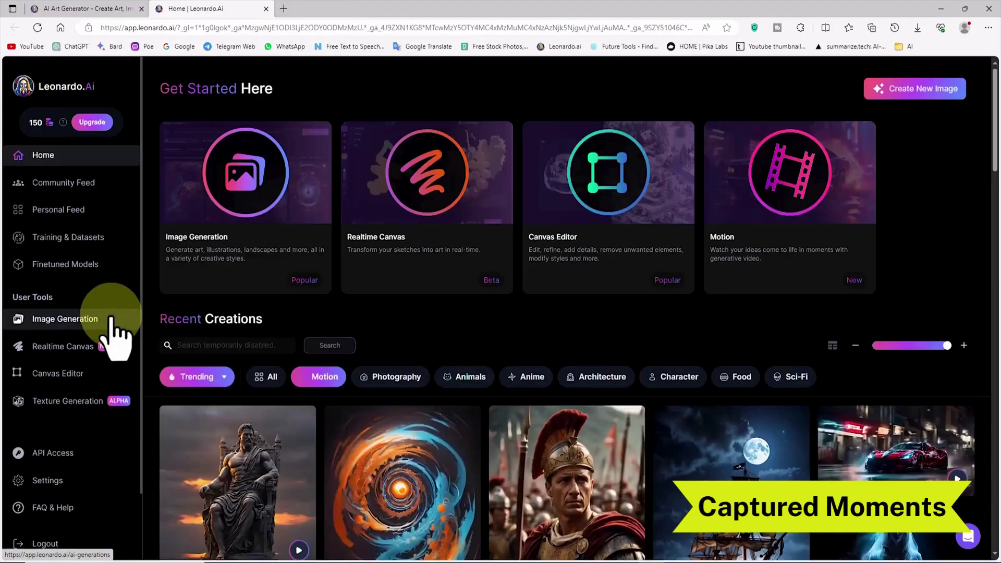
left_click(441, 169)
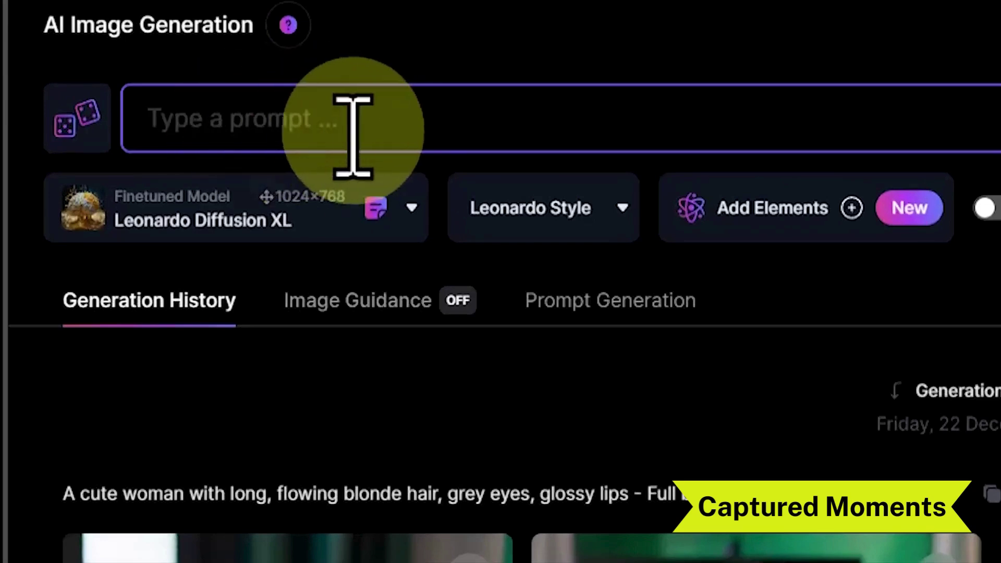
right_click(355, 119)
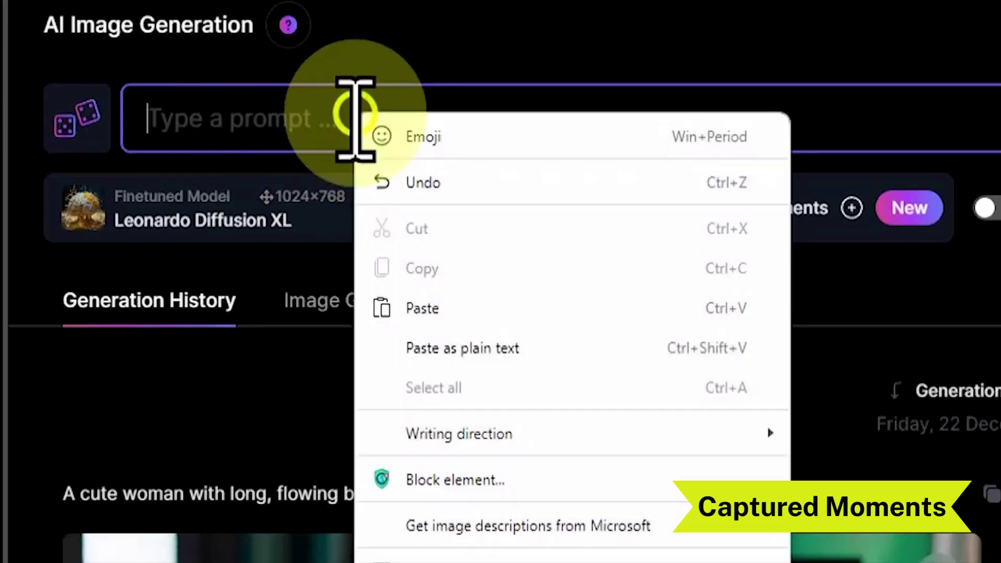
left_click(404, 309)
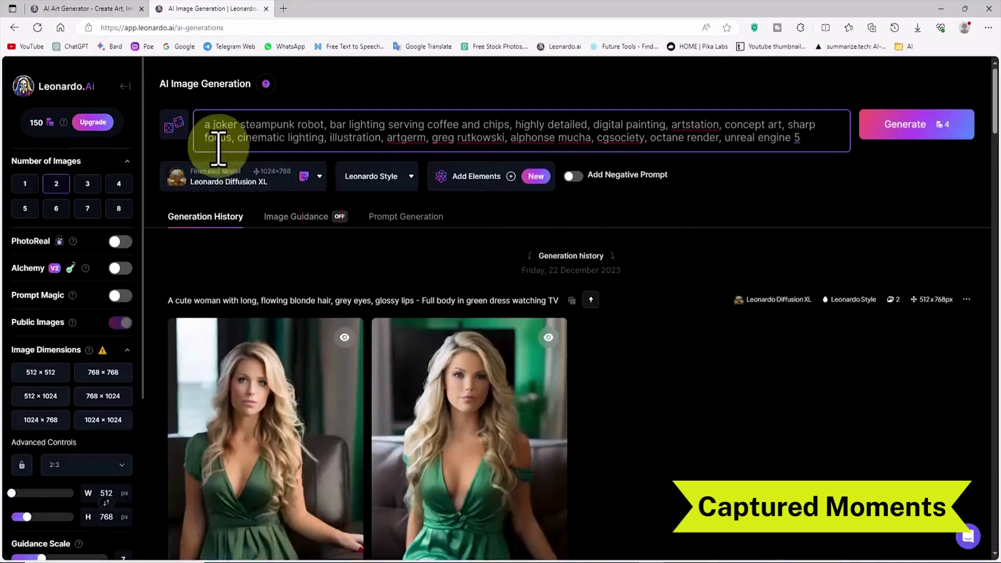
left_click(316, 173)
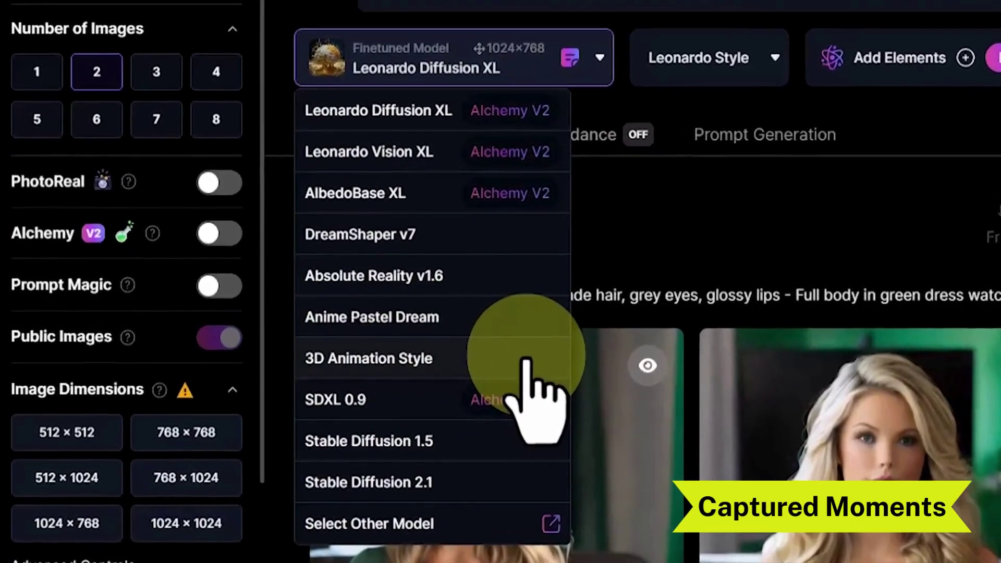
Choose the 3D Animation Style model and turn on Prompt Magic.
left_click(498, 359)
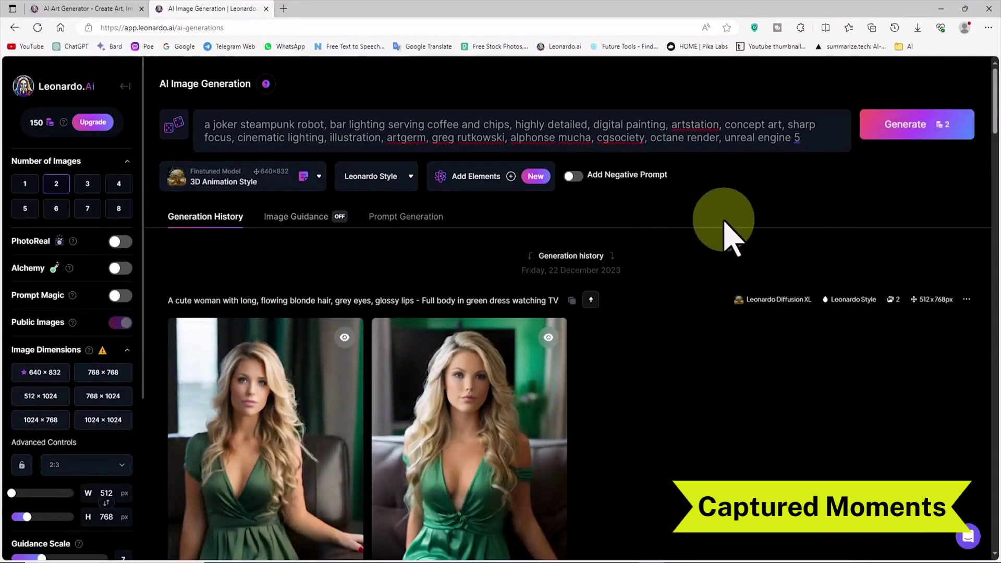
scroll(145, 217, "down", 2)
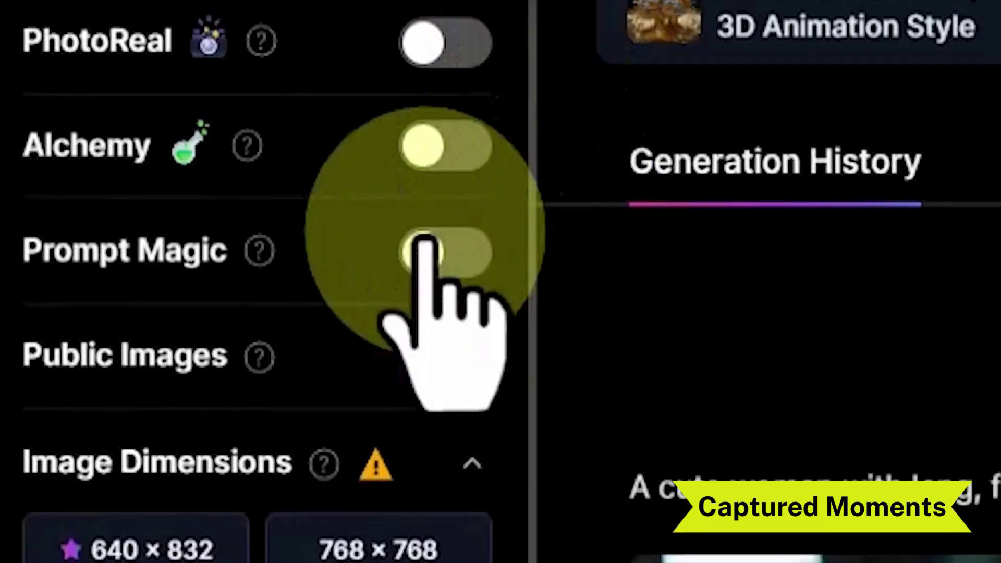
left_click(446, 249)
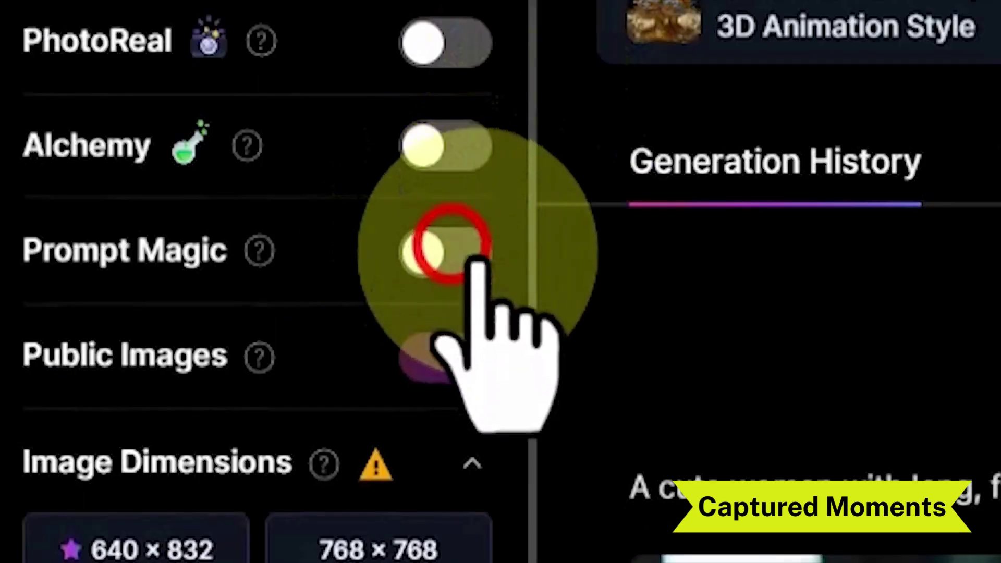
Set the image size to a 16:9 aspect ratio (1280×720) and generate two images.
scroll(144, 245, "down", 3)
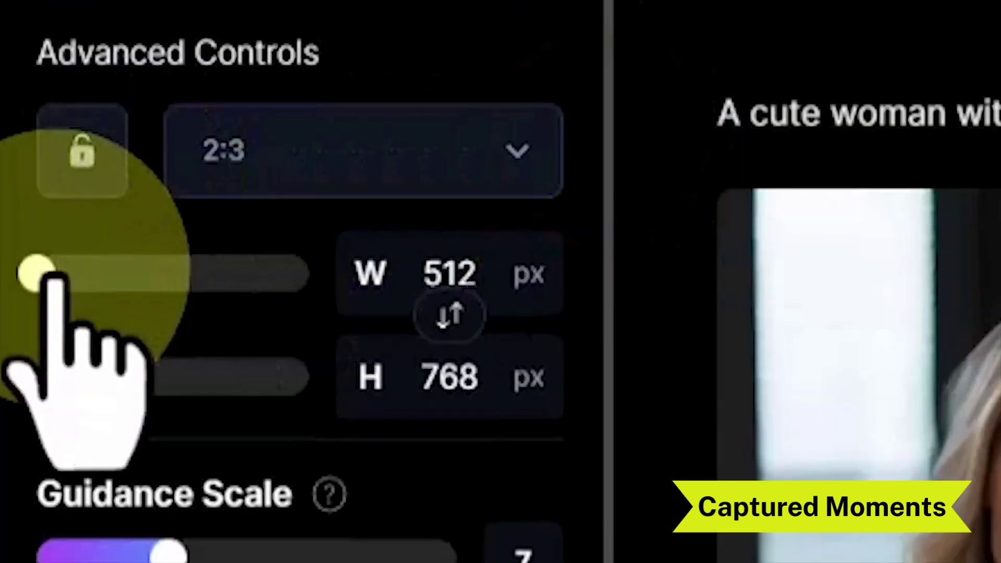
left_click_drag(12, 355, 53, 355)
left_click_drag(216, 292, 238, 292)
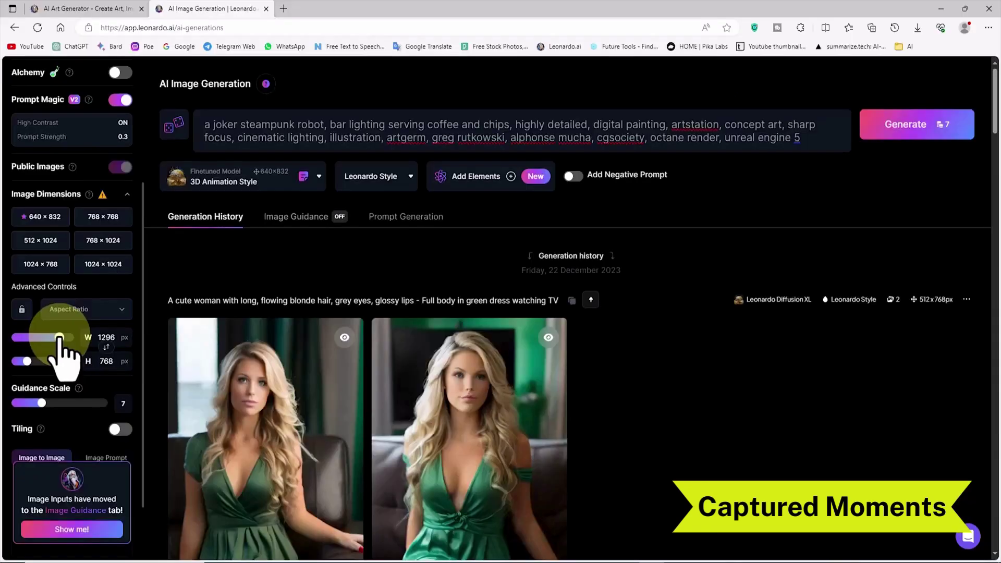
left_click_drag(25, 362, 23, 362)
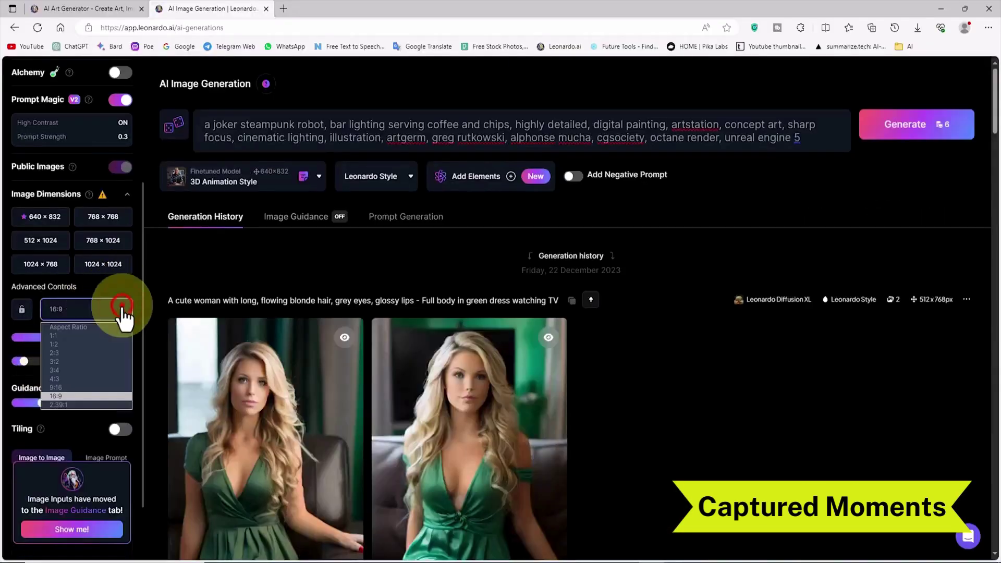
left_click(78, 396)
left_click_drag(142, 289, 154, 123)
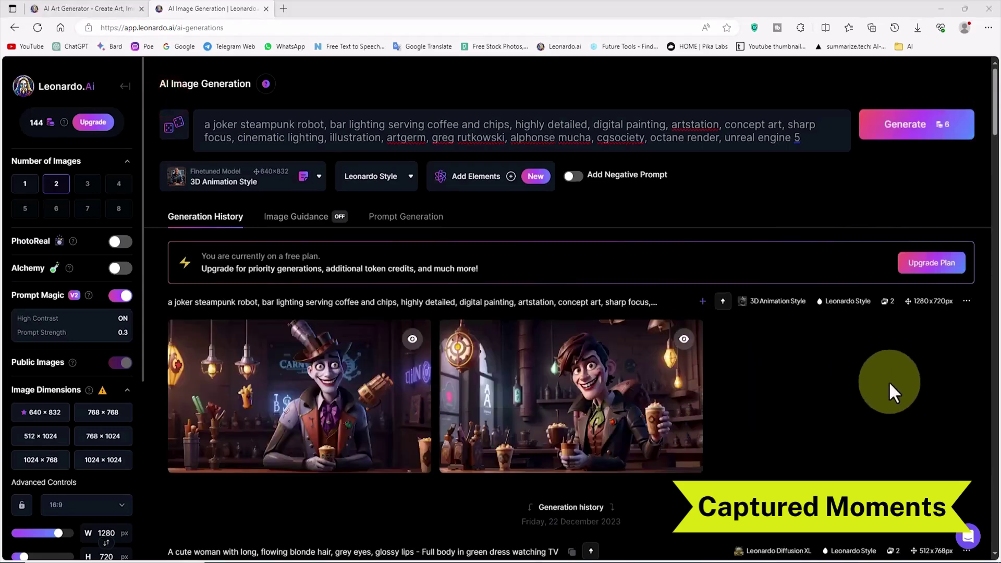
View both generated joker bartender images full size, then close the lightbox.
left_click(386, 419)
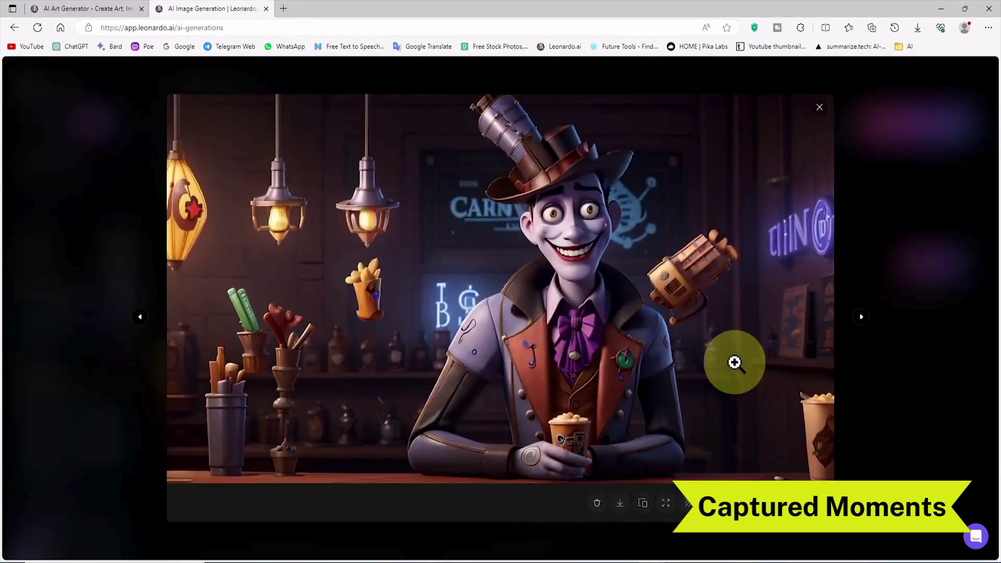
left_click(861, 317)
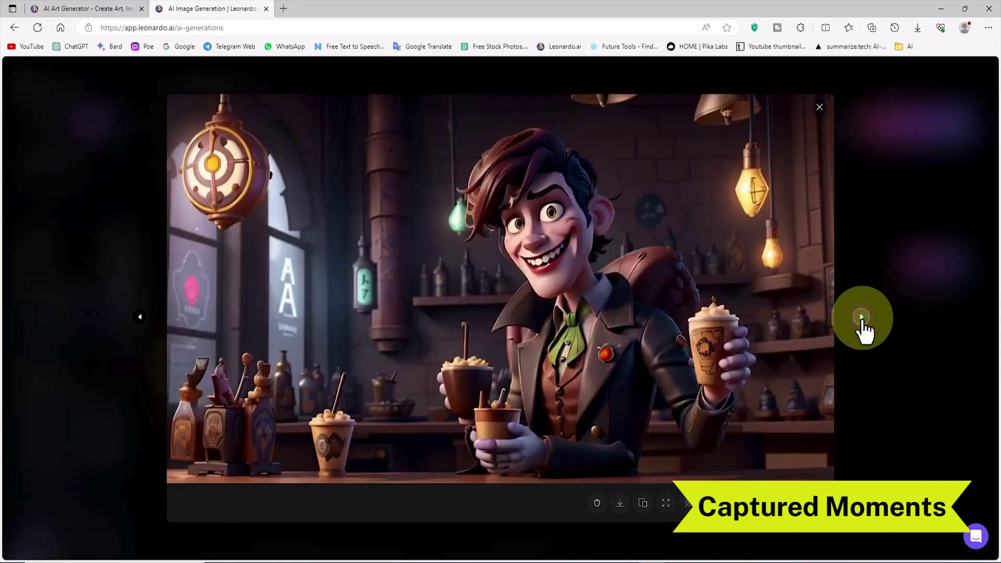
left_click(821, 108)
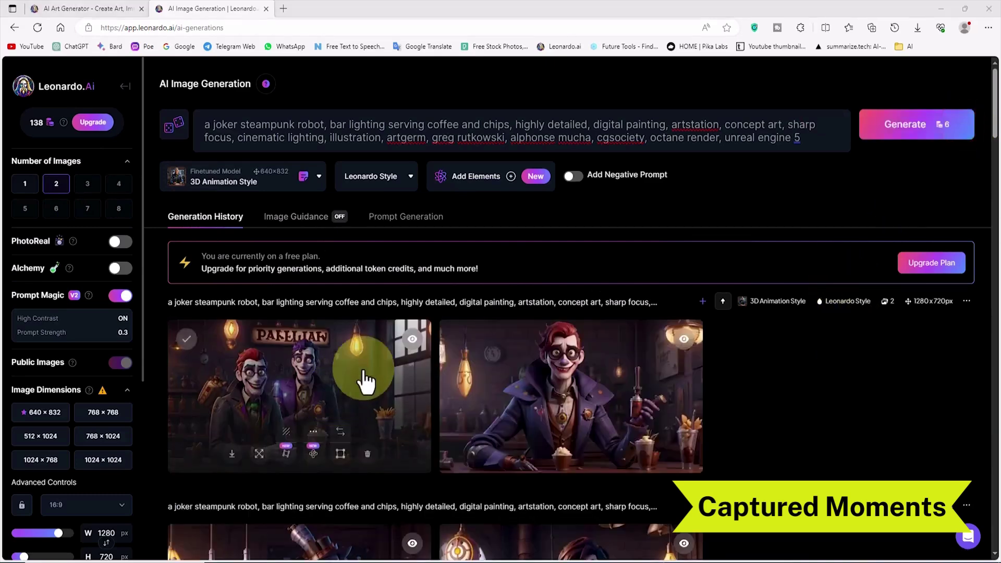
left_click(362, 380)
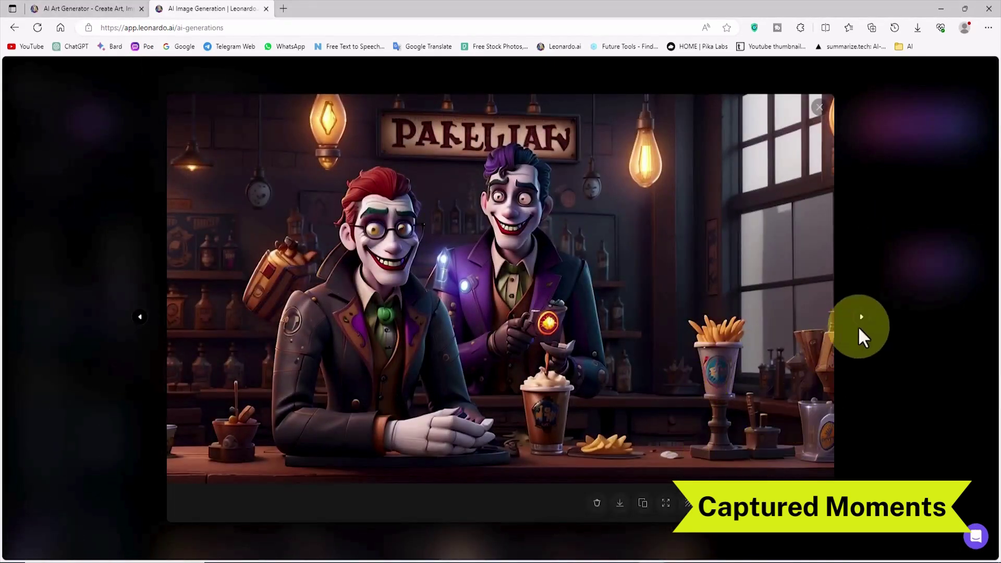
left_click(862, 317)
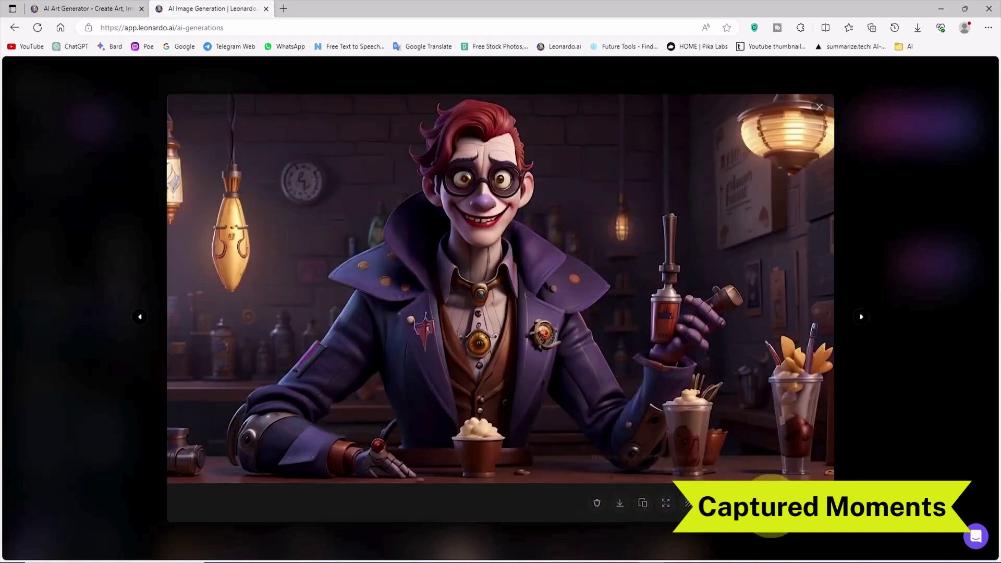
left_click(822, 107)
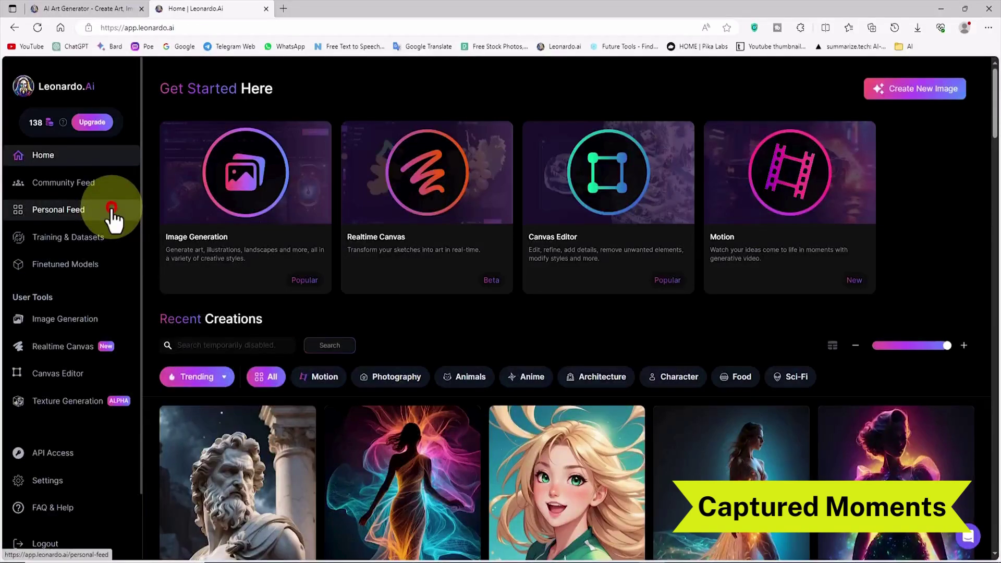
Open the joker steampunk robot image's details from the Personal Feed.
left_click(111, 209)
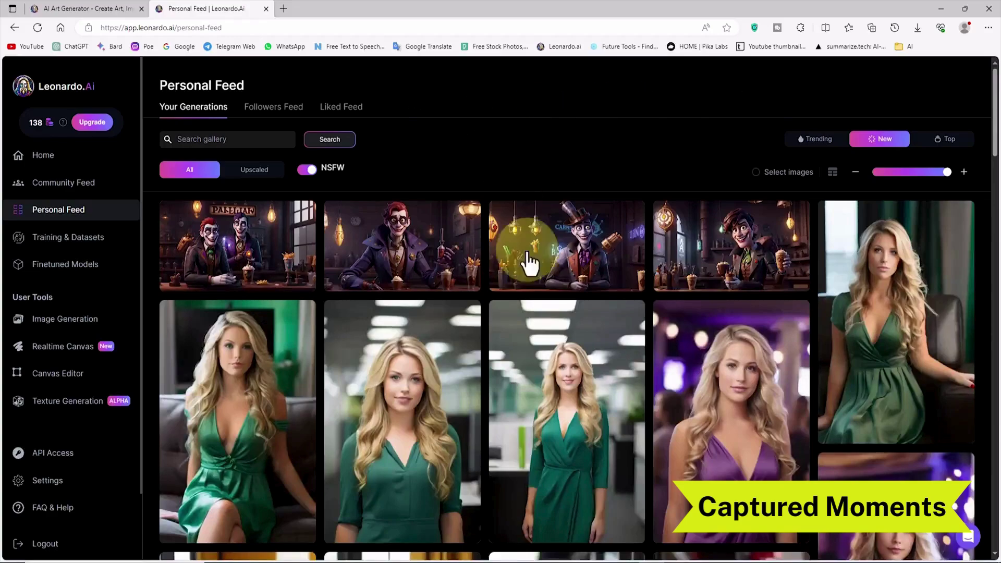
left_click_drag(993, 76, 995, 40)
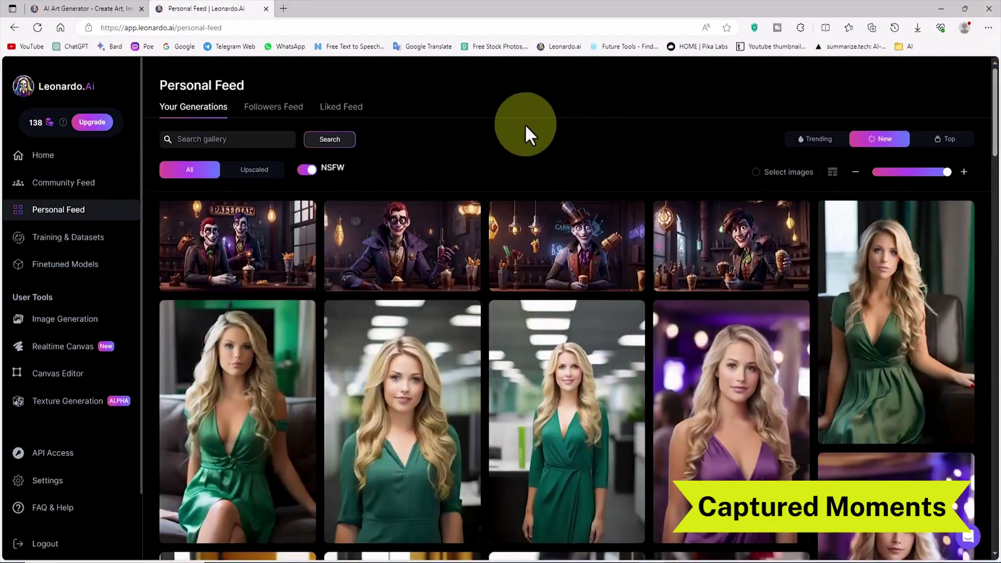
left_click(461, 251)
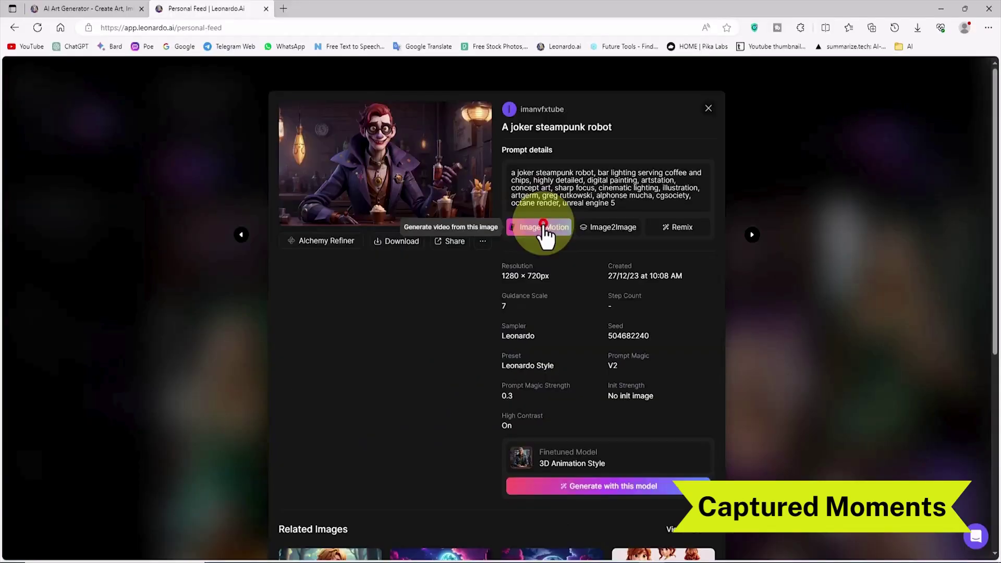
Generate a public Image2Motion video at Motion Strength 7 and view its progress.
left_click(584, 307)
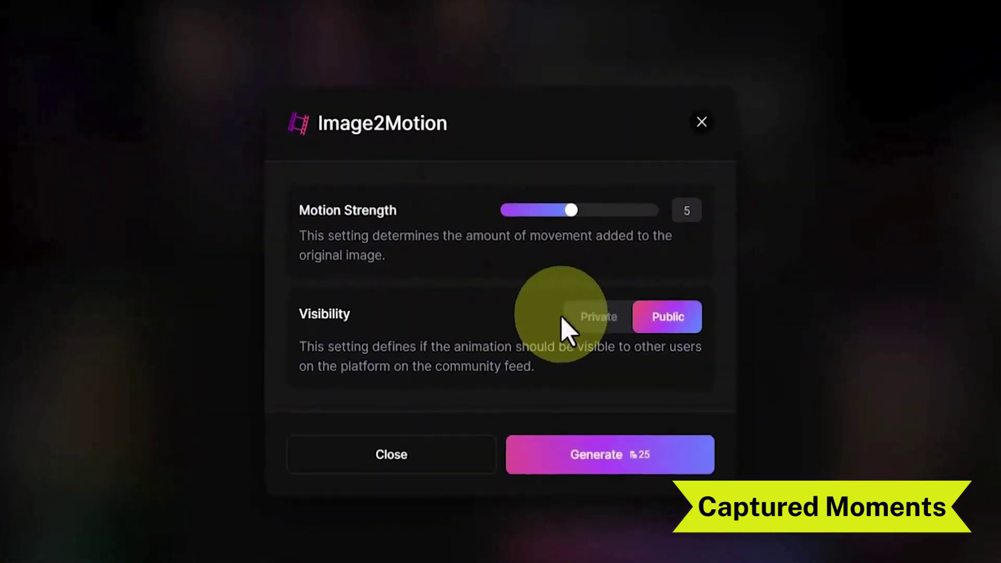
mouse_move(612, 331)
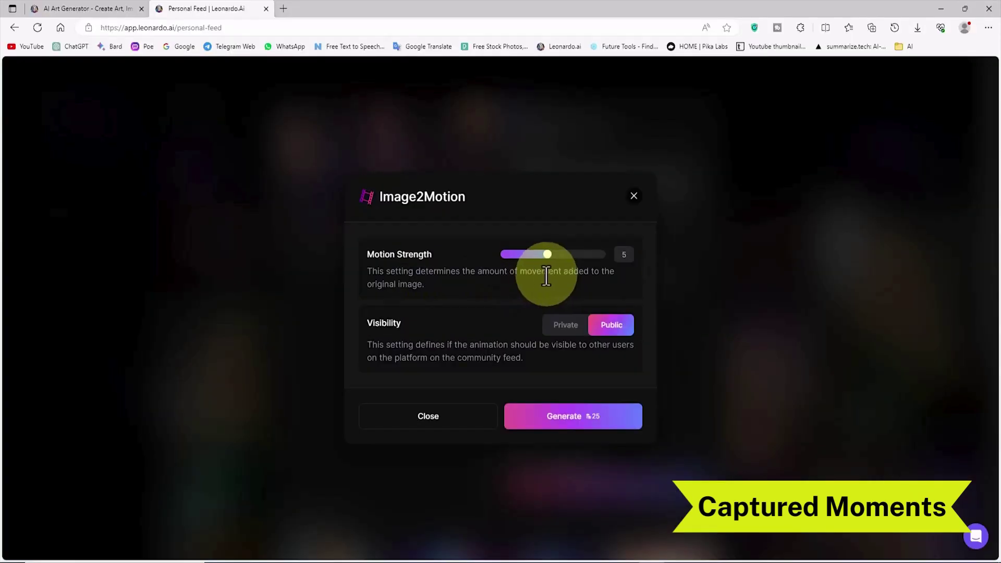
left_click_drag(547, 254, 571, 256)
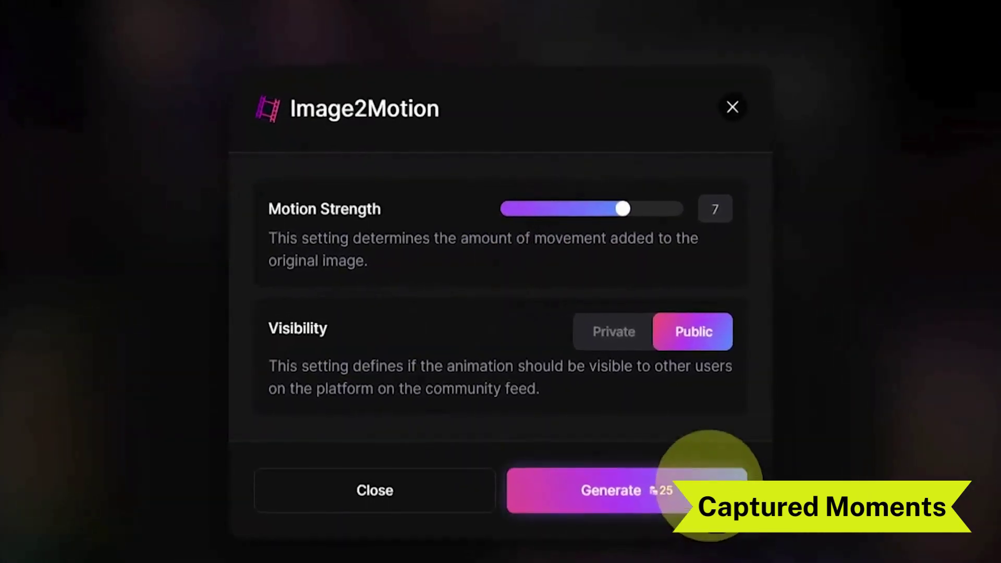
left_click(736, 528)
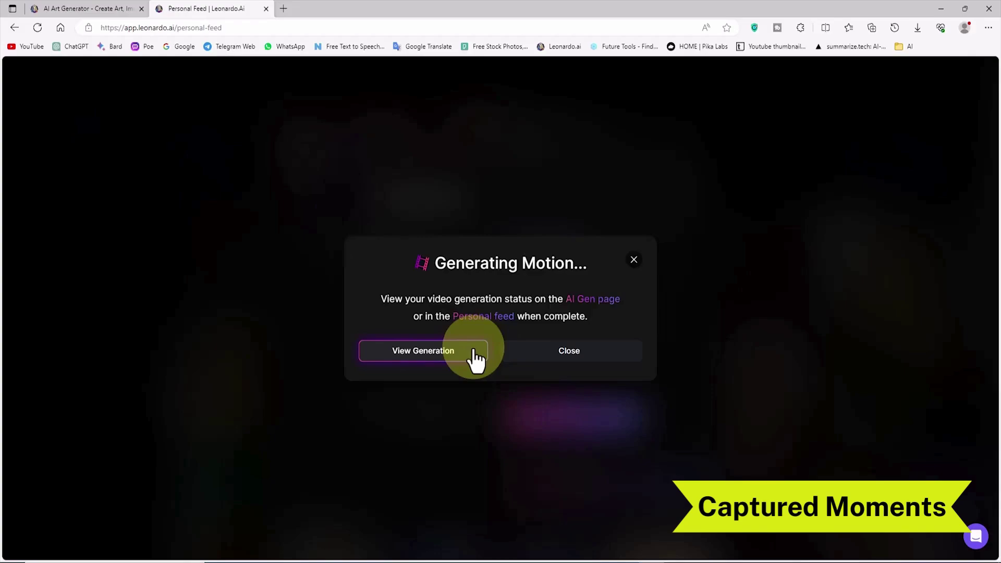
left_click(430, 407)
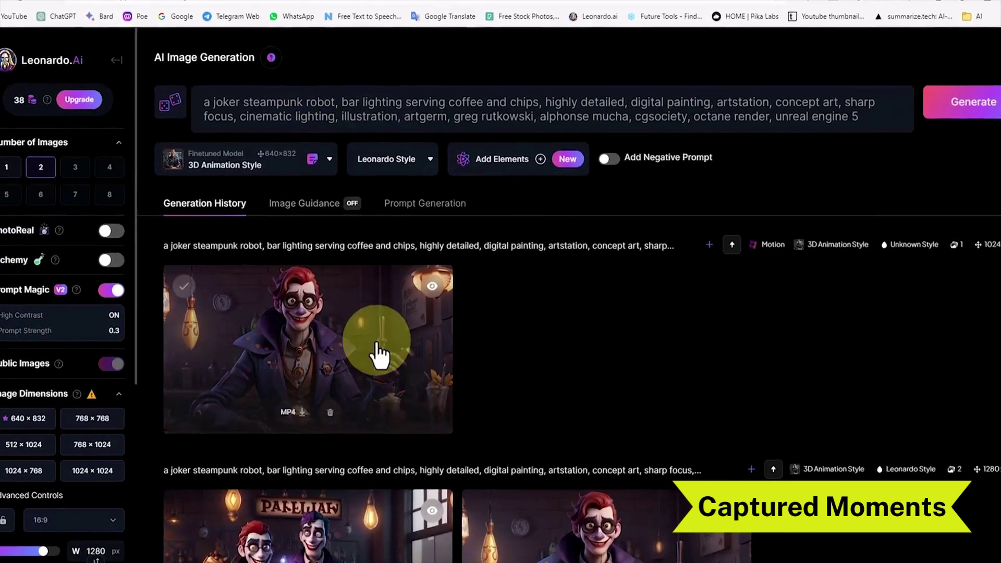
Review the finished joker robot MP4 motion clip among the generations, then return Home.
mouse_move(360, 340)
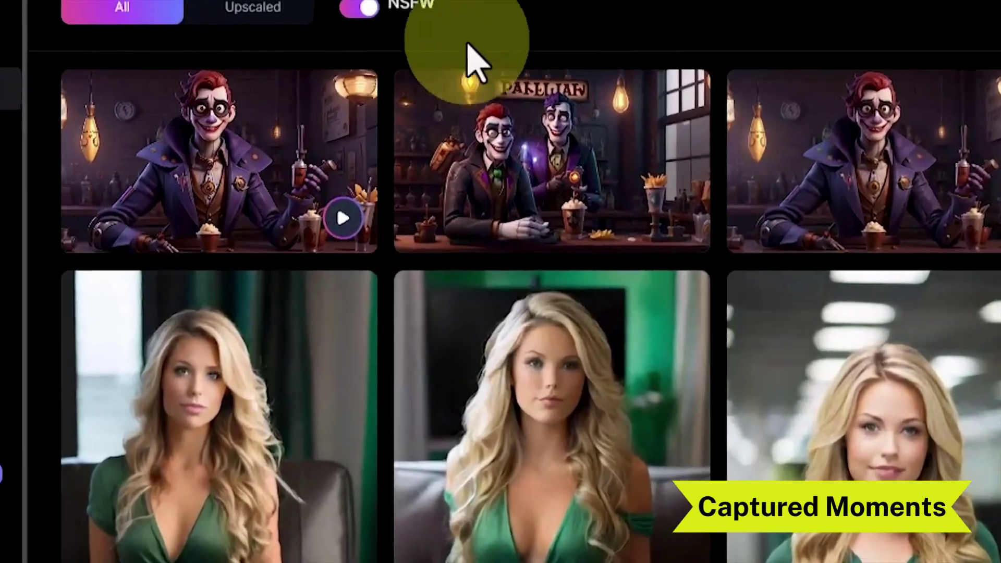
mouse_move(309, 177)
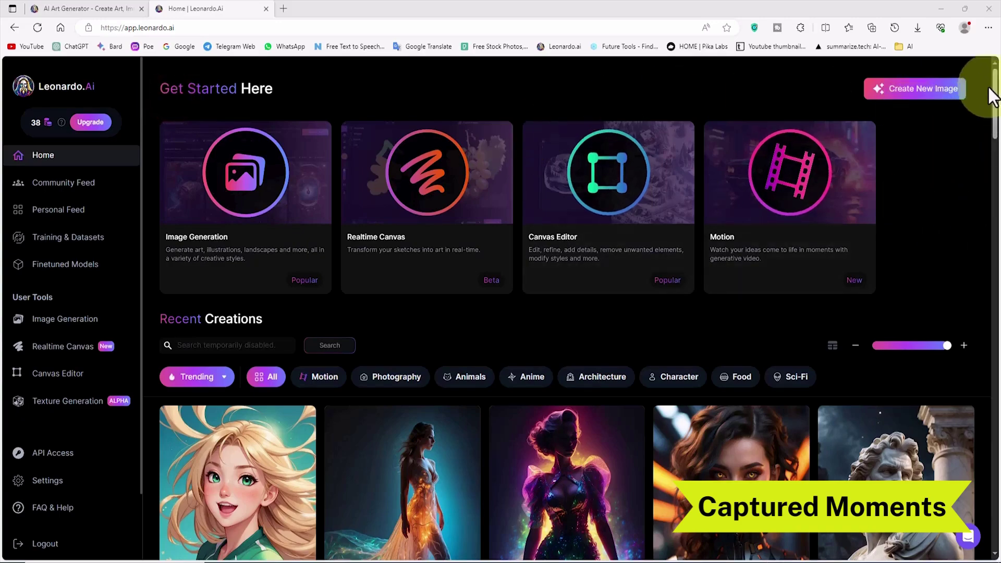
Open the volleyball-outfit portrait from the Home feed and try Image2Motion strength values.
left_click_drag(994, 86, 998, 121)
left_click_drag(996, 151, 997, 292)
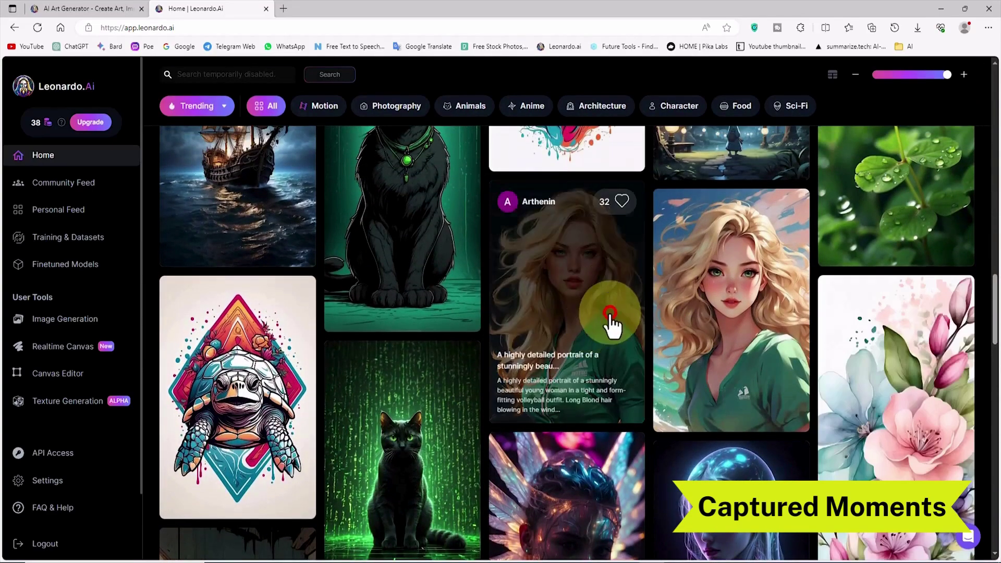
left_click(611, 324)
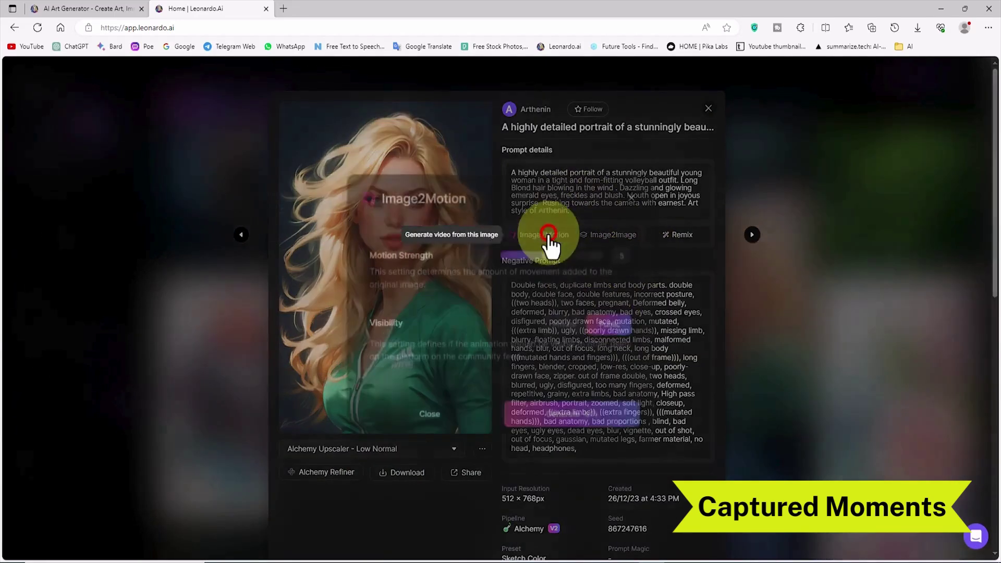
left_click(545, 234)
left_click_drag(556, 250, 582, 237)
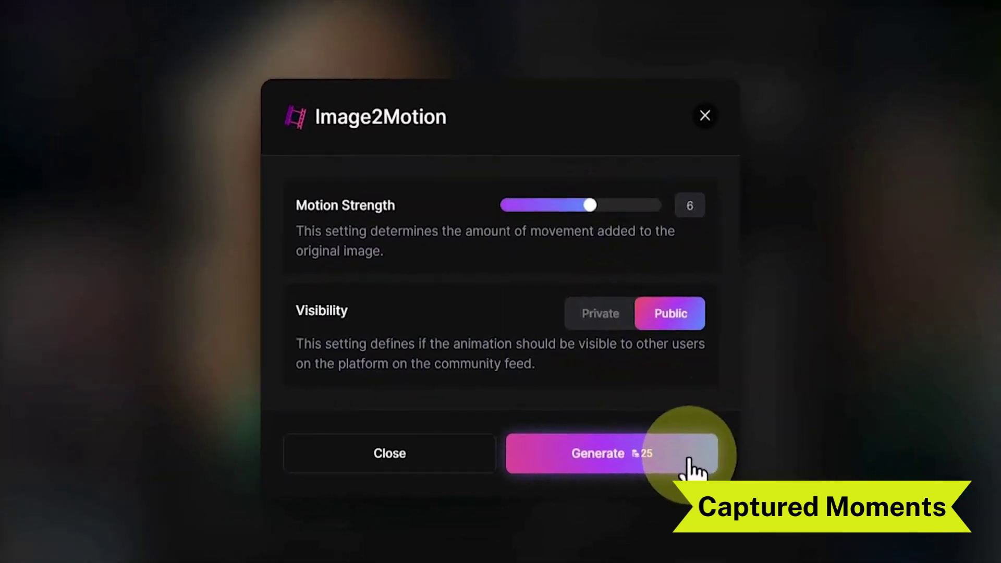
Cancel that motion video, close the portrait, and open the cyberpunk-outfit portrait's details.
left_click(717, 102)
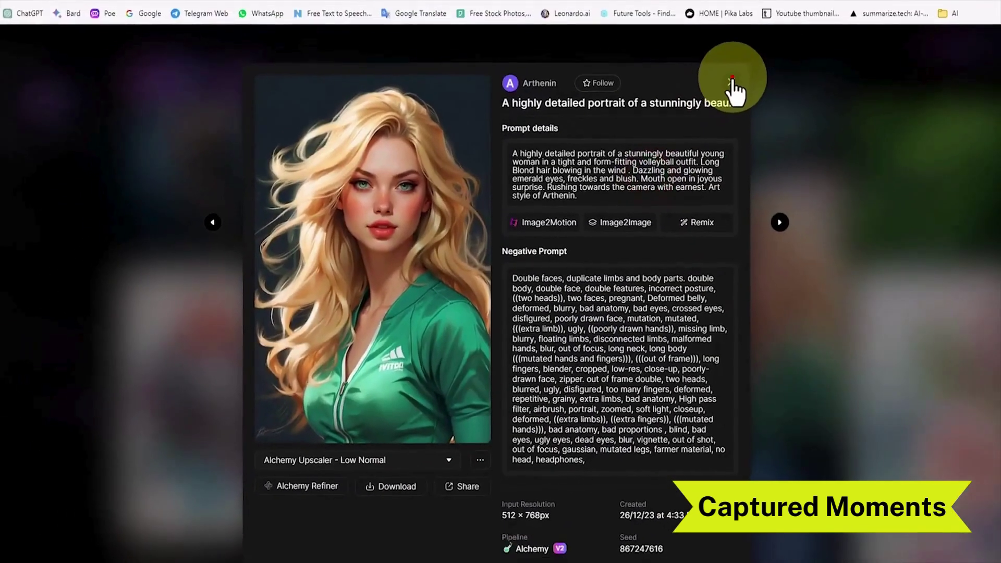
left_click(766, 41)
left_click_drag(996, 297, 984, 115)
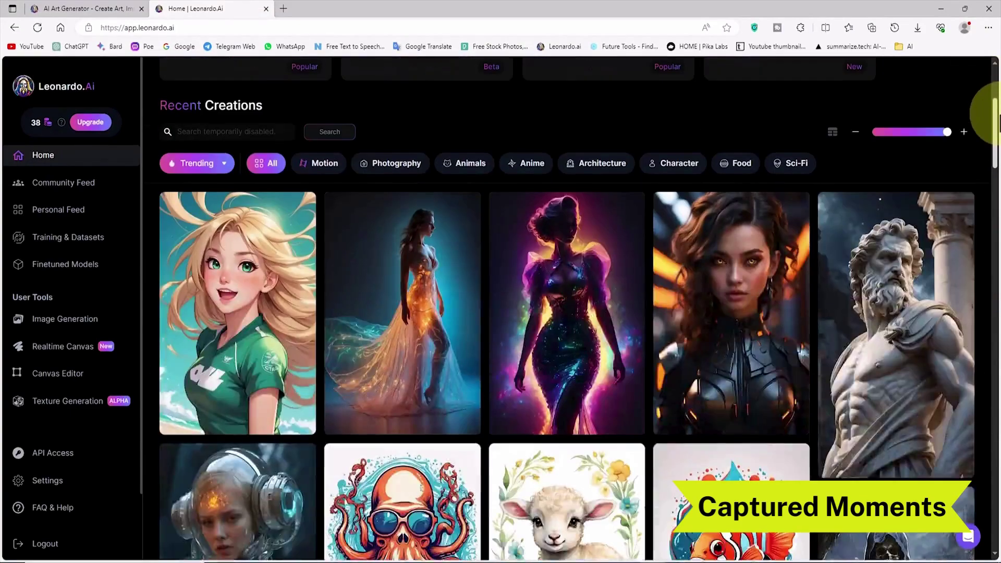
left_click(739, 297)
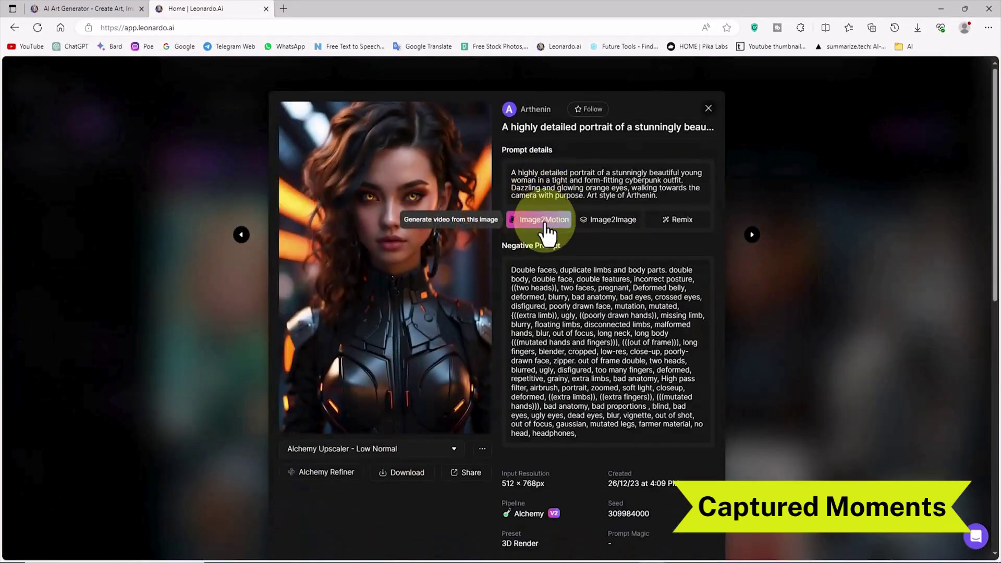